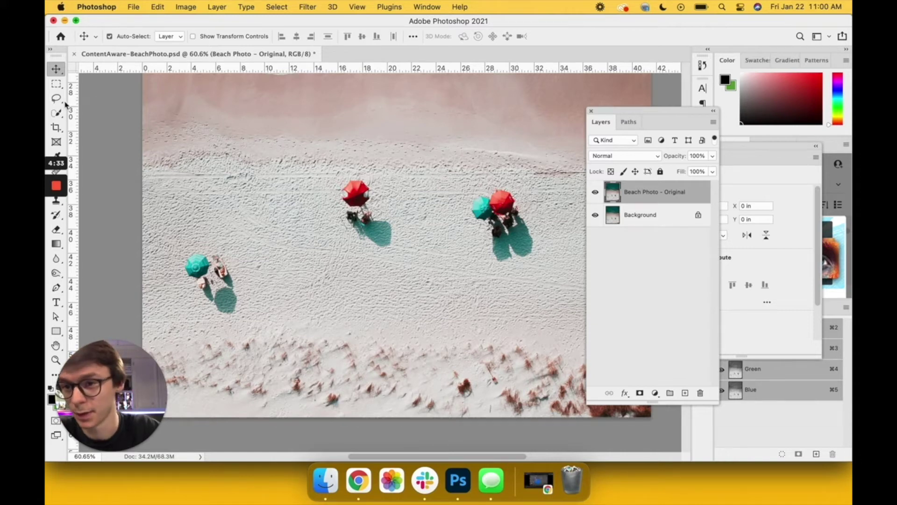
# Lasso the lone teal umbrella with its sunbathers and shadow, and open Content-Aware Fill for that selection
pyautogui.click(57, 99)
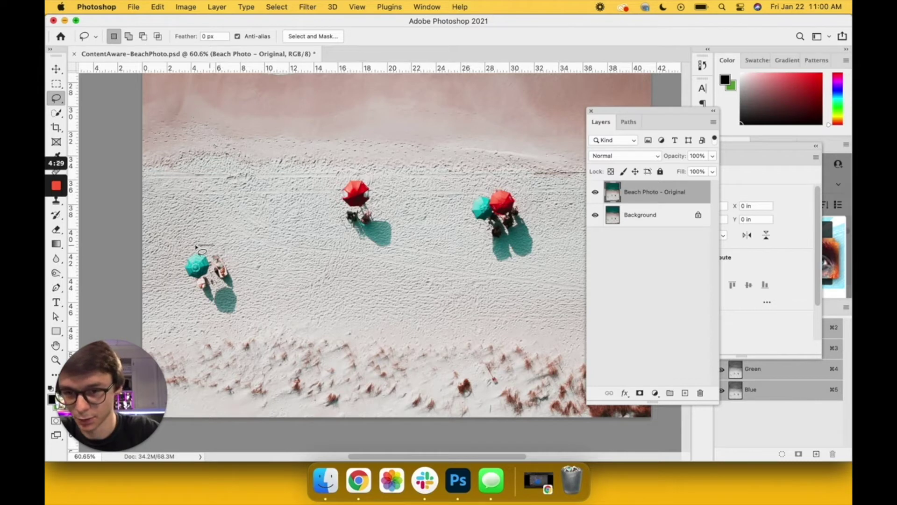
pyautogui.moveTo(178, 268); pyautogui.dragTo(197, 298)
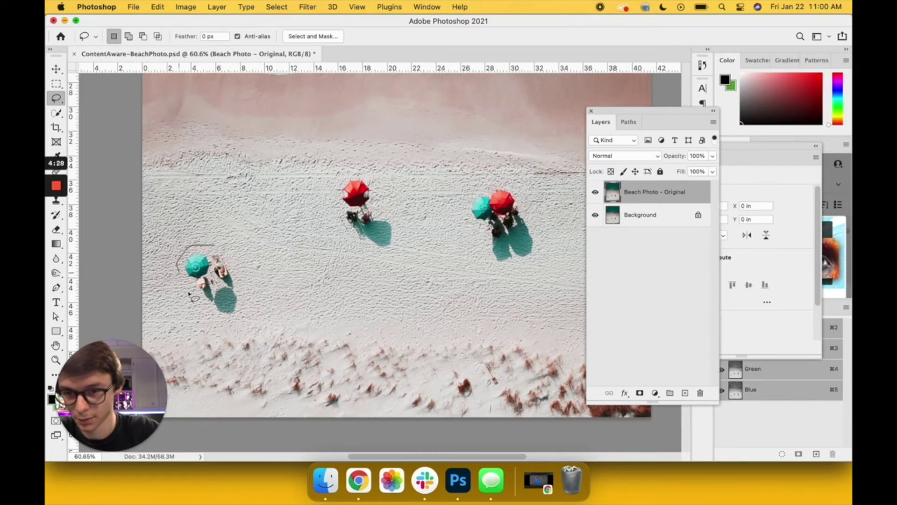
pyautogui.moveTo(240, 322)
pyautogui.mouseDown()
pyautogui.moveTo(236, 271)
pyautogui.moveTo(216, 248)
pyautogui.mouseUp()
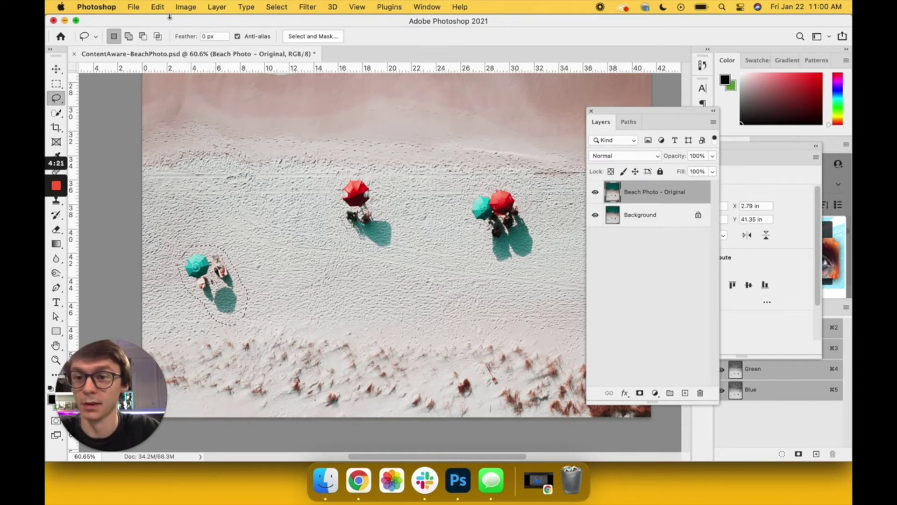
pyautogui.click(158, 6)
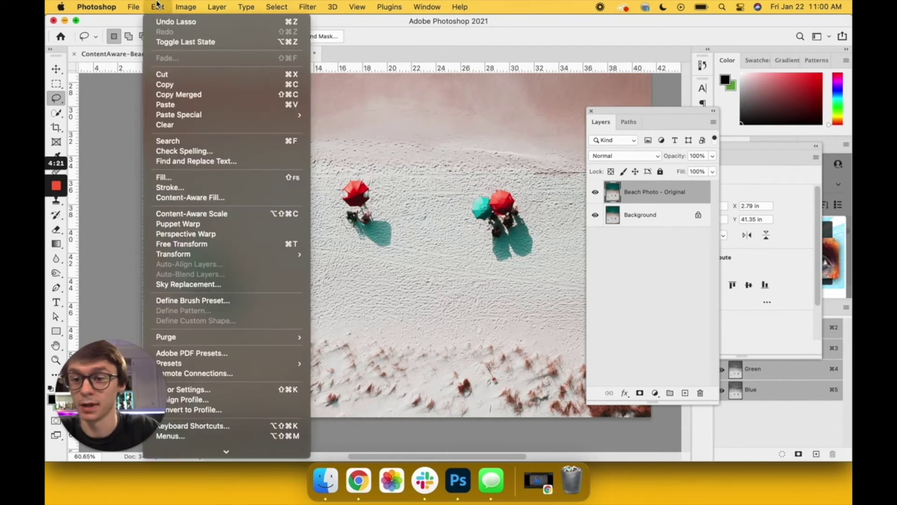
pyautogui.click(196, 198)
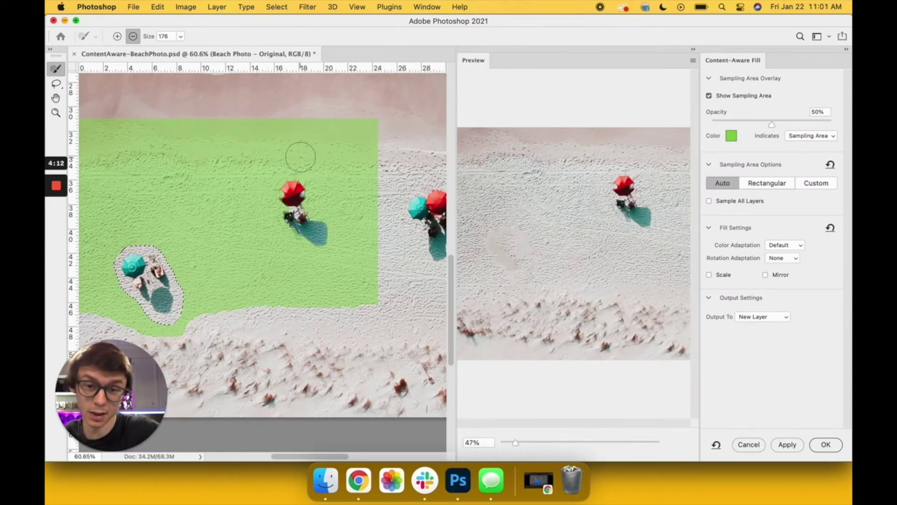
# Exclude the upper sand strip and the middle red umbrella with its shadow from the sampling area, using a brush of size 300
pyautogui.press('super+minus')
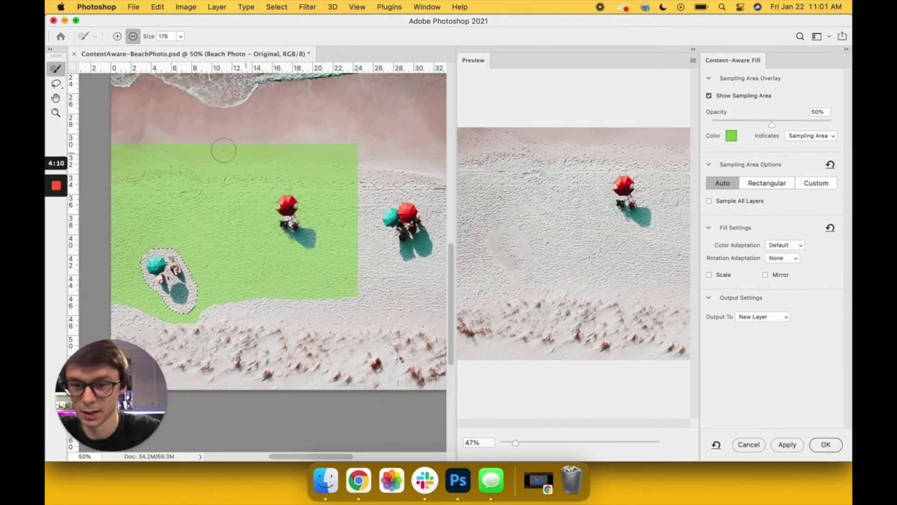
pyautogui.press(']')
pyautogui.press(']')
pyautogui.press(']')
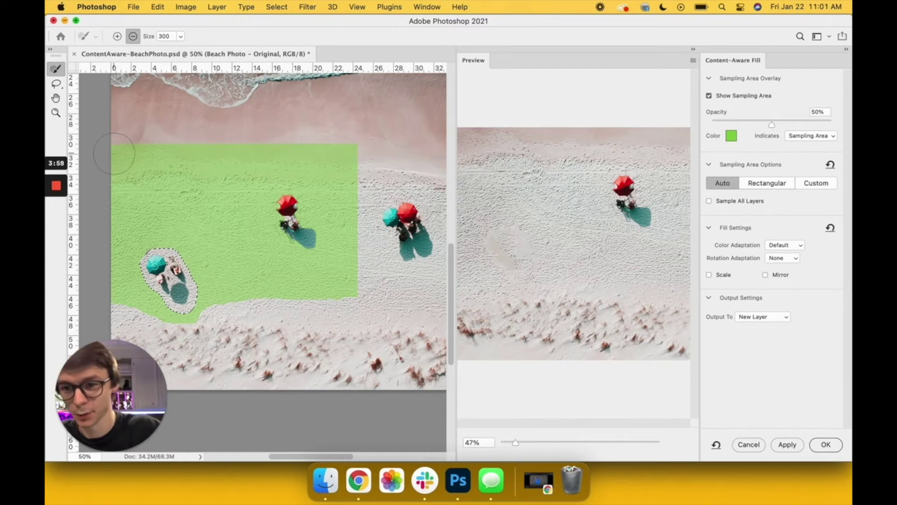
pyautogui.moveTo(112, 156)
pyautogui.mouseDown()
pyautogui.moveTo(213, 169)
pyautogui.moveTo(360, 163)
pyautogui.moveTo(174, 137)
pyautogui.mouseUp()
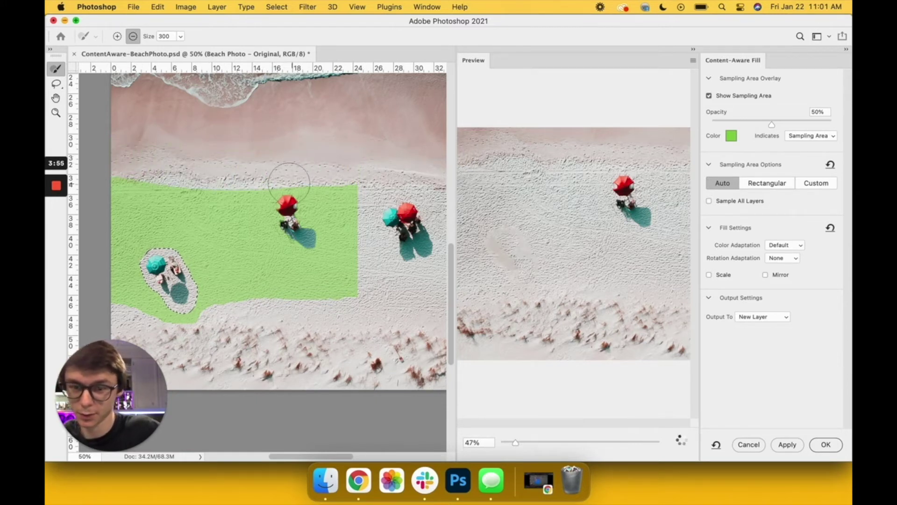
pyautogui.moveTo(278, 183)
pyautogui.mouseDown()
pyautogui.moveTo(277, 224)
pyautogui.moveTo(299, 241)
pyautogui.moveTo(312, 215)
pyautogui.moveTo(298, 192)
pyautogui.moveTo(321, 202)
pyautogui.moveTo(332, 191)
pyautogui.moveTo(253, 197)
pyautogui.moveTo(133, 180)
pyautogui.moveTo(112, 195)
pyautogui.mouseUp()
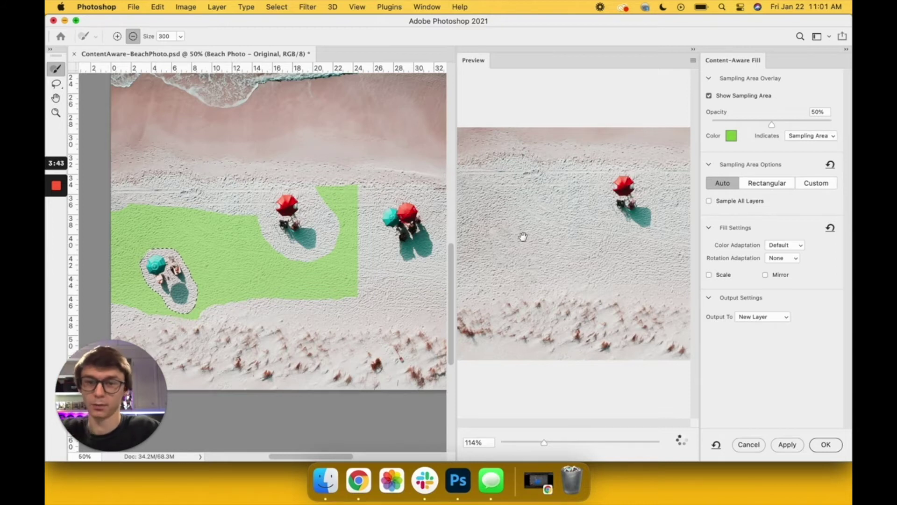
# Output the umbrella's content-aware fill to a new layer and clear the selection
pyautogui.scroll(-5, 524, 239)
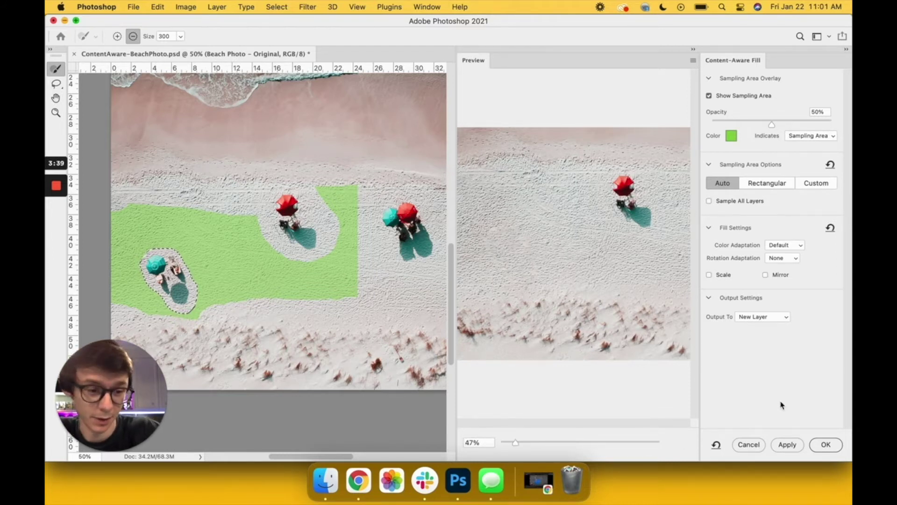
pyautogui.click(826, 445)
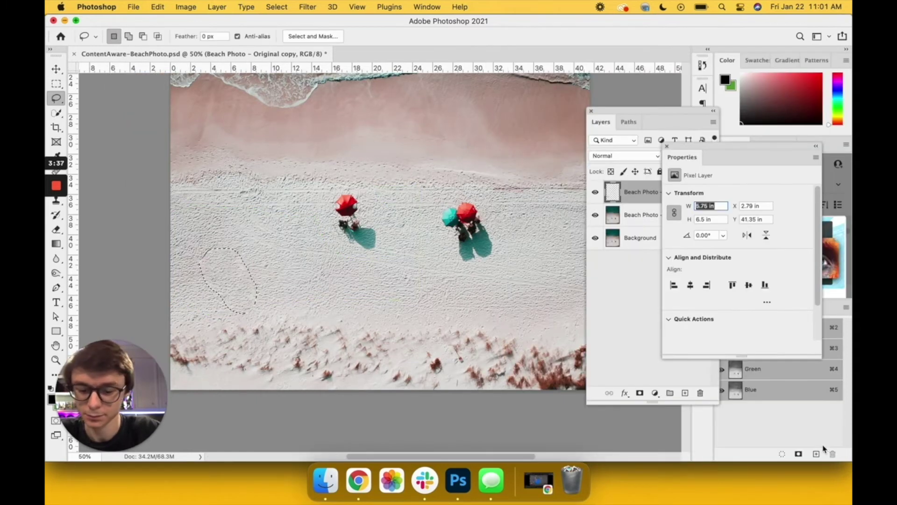
pyautogui.press('super+d')
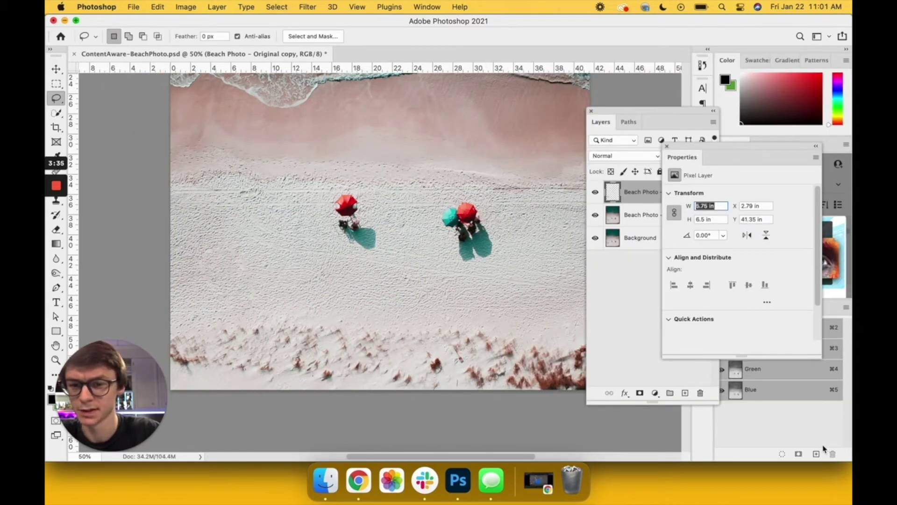
# Compare the beach before and after the fill by toggling the visibility of the Beach Photo - Original copy layer
pyautogui.click(668, 113)
pyautogui.click(598, 197)
pyautogui.click(598, 197)
pyautogui.click(597, 197)
pyautogui.click(596, 194)
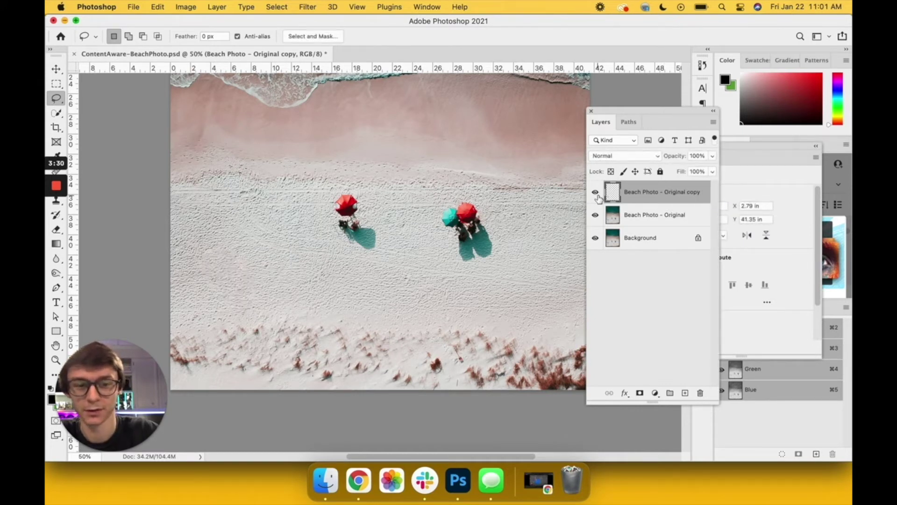
pyautogui.click(597, 196)
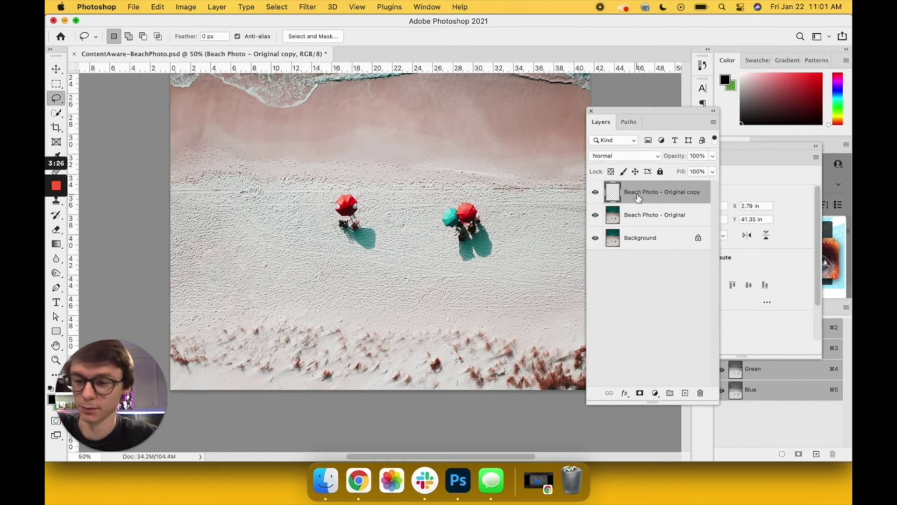
# Lasso the teal and red umbrella pair with its shadows on the Beach Photo - Original layer, and open Content-Aware Fill
pyautogui.click(657, 220)
pyautogui.press('super+equal')
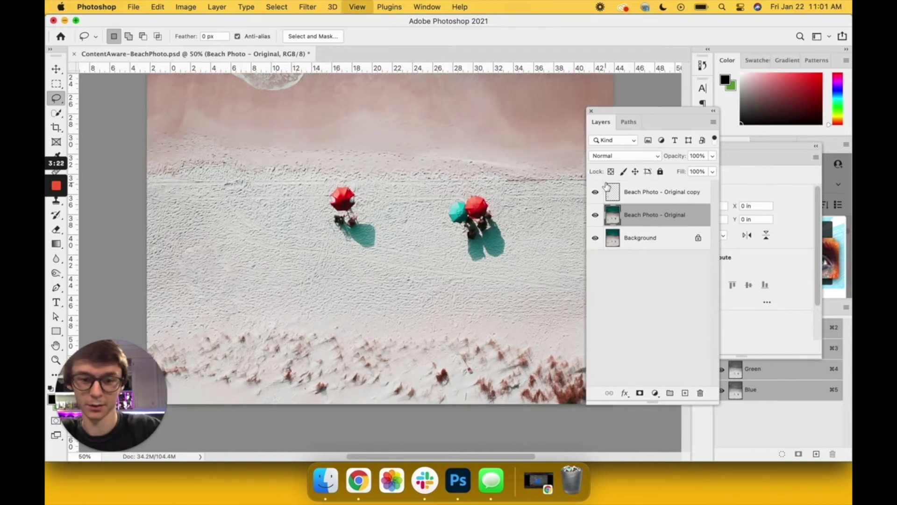
pyautogui.hscroll(5, 436, 207)
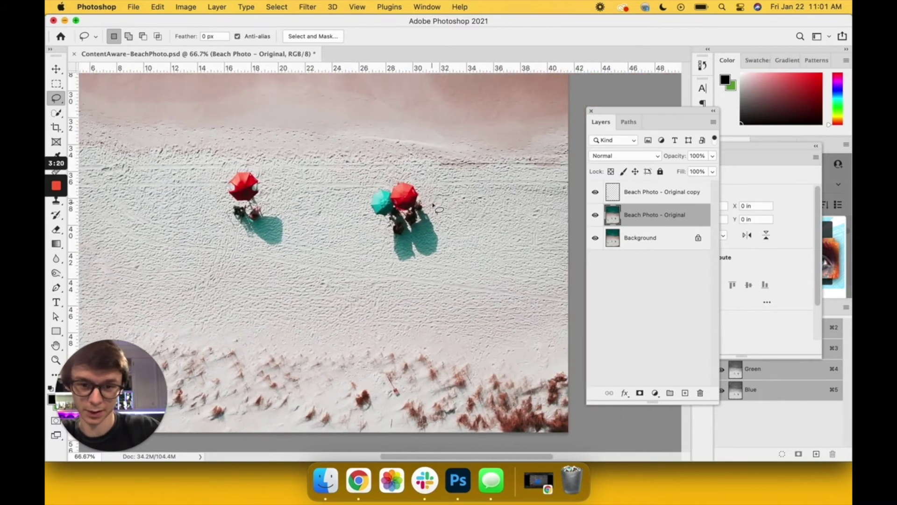
pyautogui.scroll(5, 433, 205)
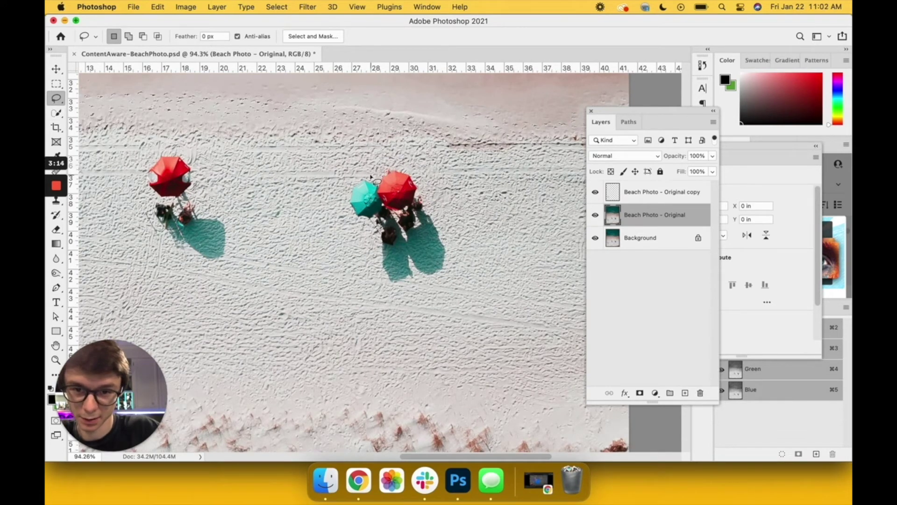
pyautogui.moveTo(369, 173)
pyautogui.mouseDown()
pyautogui.moveTo(350, 226)
pyautogui.moveTo(376, 263)
pyautogui.mouseUp()
pyautogui.moveTo(404, 298)
pyautogui.mouseDown()
pyautogui.moveTo(451, 282)
pyautogui.moveTo(459, 270)
pyautogui.mouseUp()
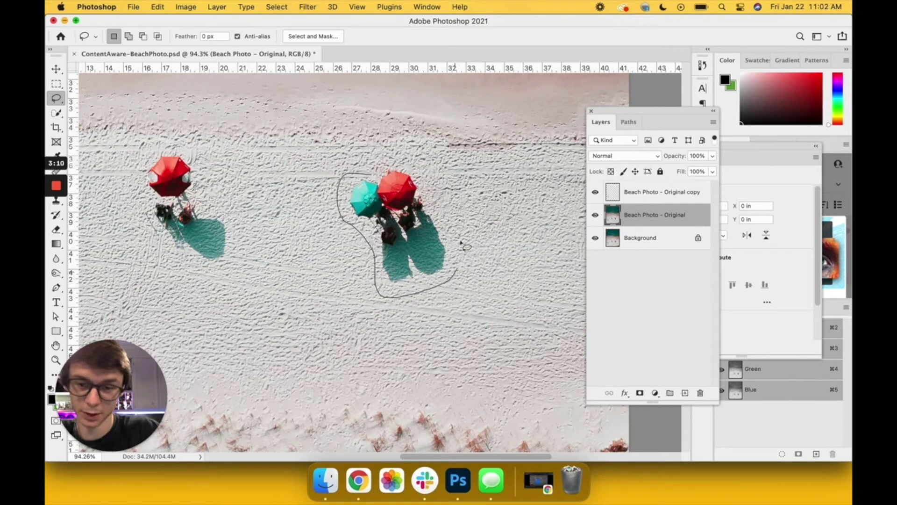
pyautogui.moveTo(453, 227); pyautogui.dragTo(438, 203)
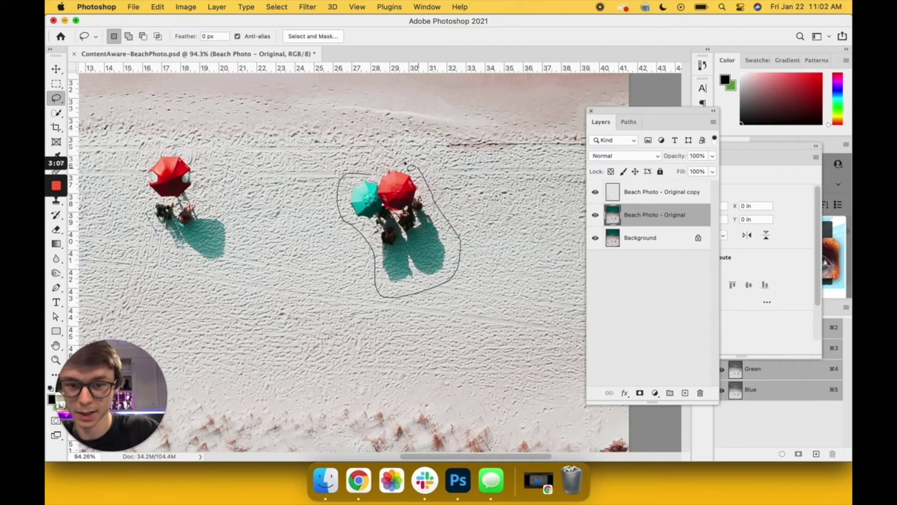
pyautogui.moveTo(374, 173); pyautogui.dragTo(380, 176)
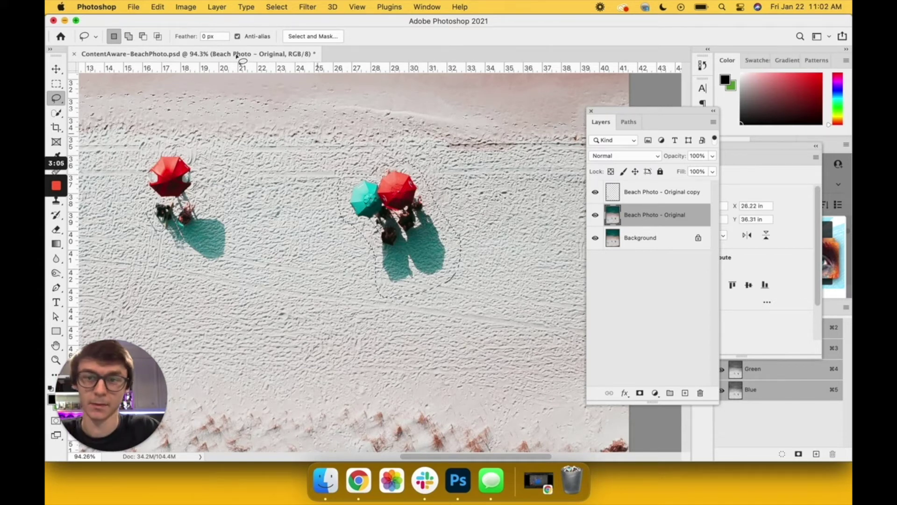
pyautogui.click(157, 7)
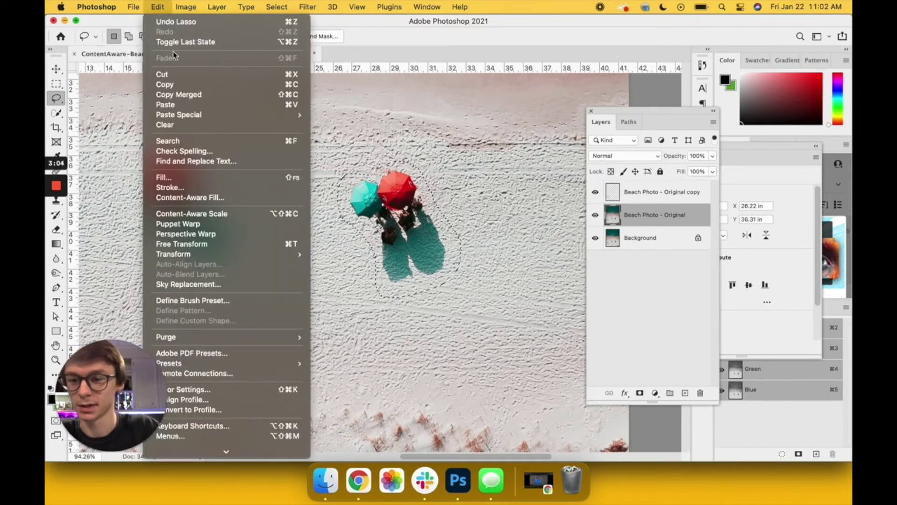
pyautogui.click(206, 198)
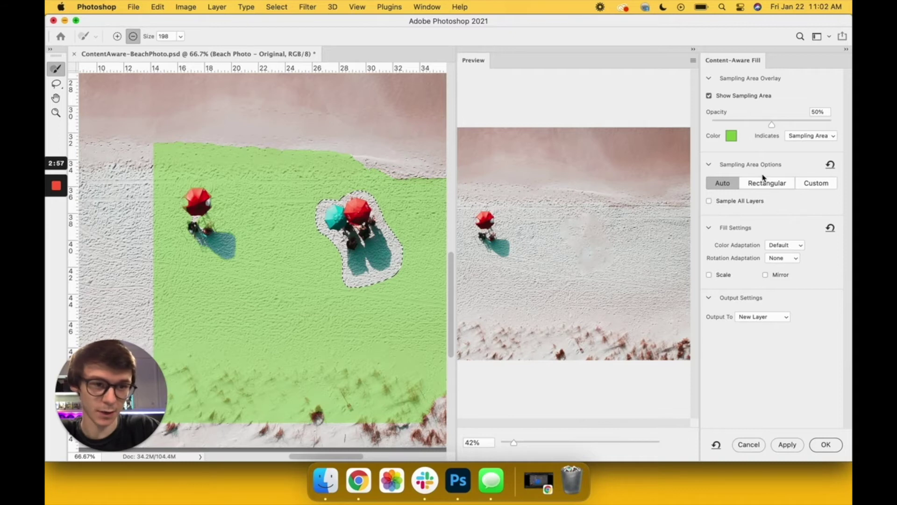
# Change the sampling area overlay color to blue
pyautogui.click(731, 136)
pyautogui.moveTo(627, 353); pyautogui.dragTo(627, 338)
pyautogui.click(728, 280)
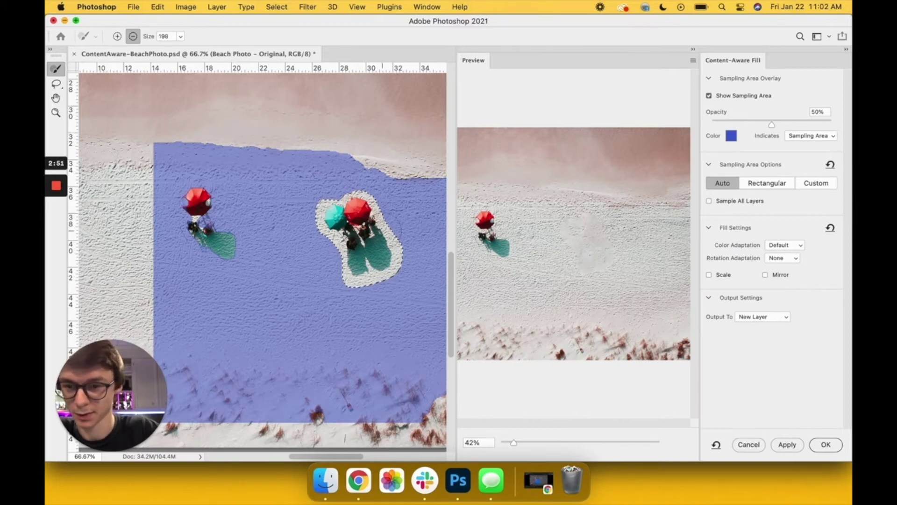
# Exclude the upper sand edge, the single red umbrella and the lower vegetation from sampling, enlarging the brush to 500 for the vegetation
pyautogui.moveTo(354, 158)
pyautogui.mouseDown()
pyautogui.moveTo(152, 140)
pyautogui.moveTo(217, 210)
pyautogui.moveTo(210, 261)
pyautogui.moveTo(243, 229)
pyautogui.moveTo(224, 278)
pyautogui.mouseUp()
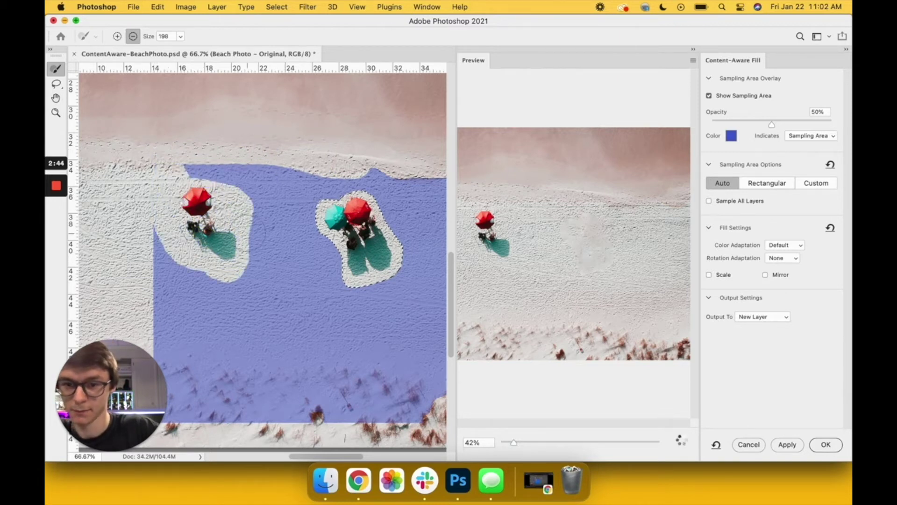
pyautogui.press('super+minus')
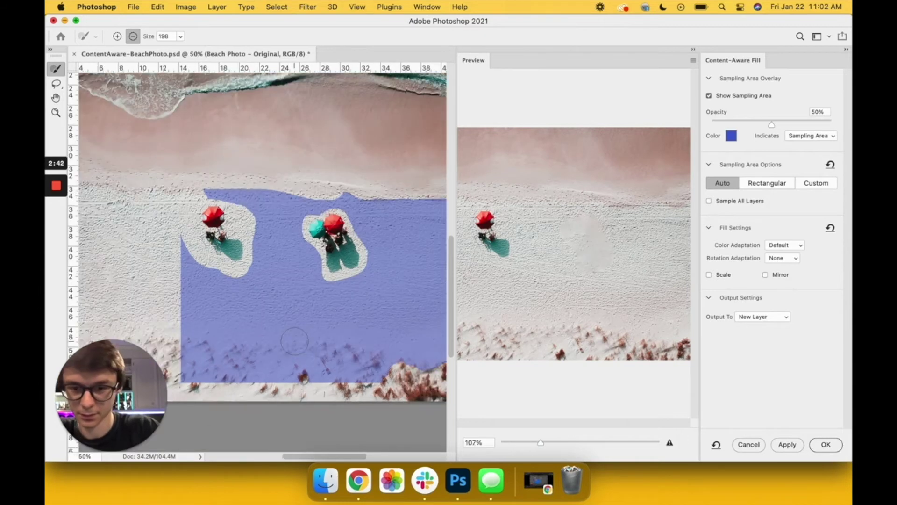
pyautogui.press(']')
pyautogui.moveTo(192, 357)
pyautogui.mouseDown()
pyautogui.moveTo(368, 377)
pyautogui.moveTo(421, 356)
pyautogui.mouseUp()
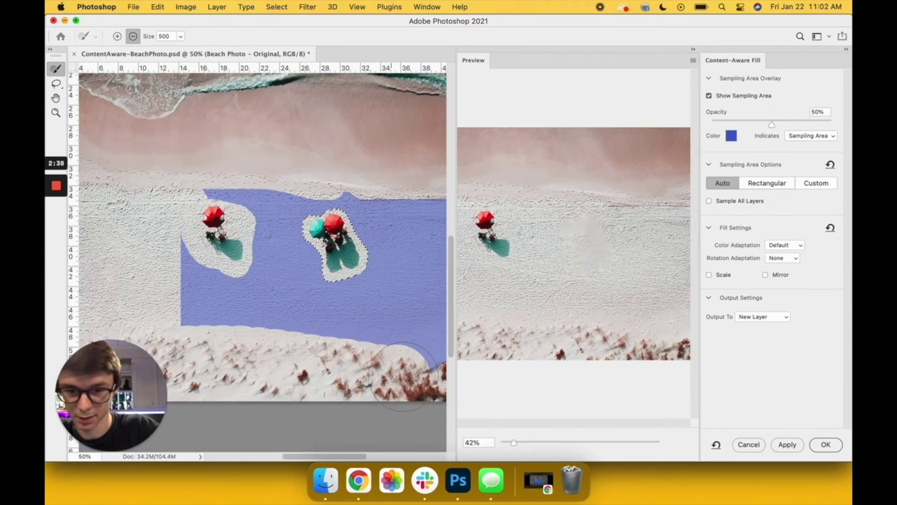
# Exclude the photo's right edge and the sand above the red umbrella from sampling, output the fill to a new layer, and deselect
pyautogui.hscroll(3, 390, 337)
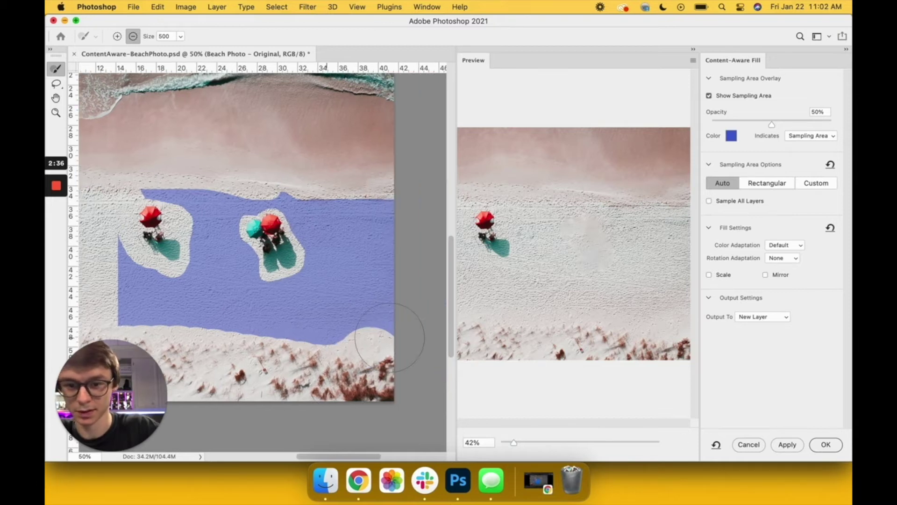
pyautogui.moveTo(384, 337); pyautogui.dragTo(399, 191)
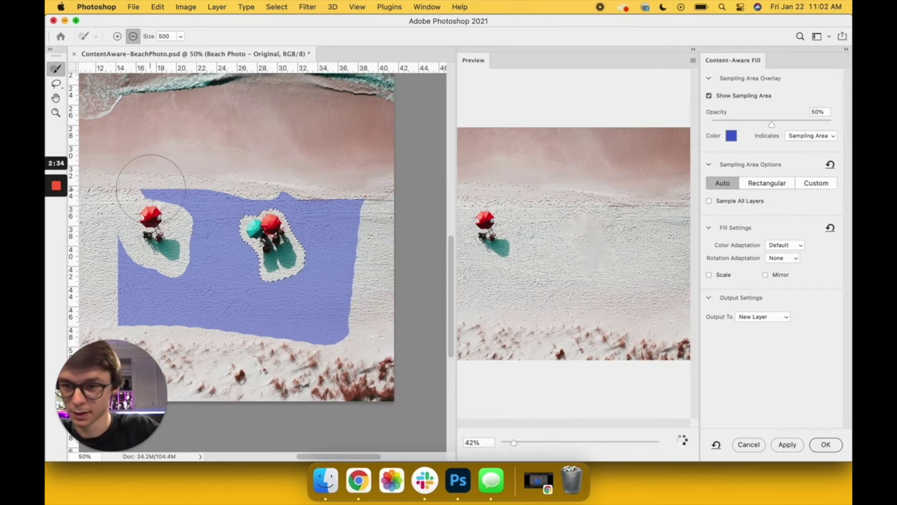
pyautogui.click(150, 200)
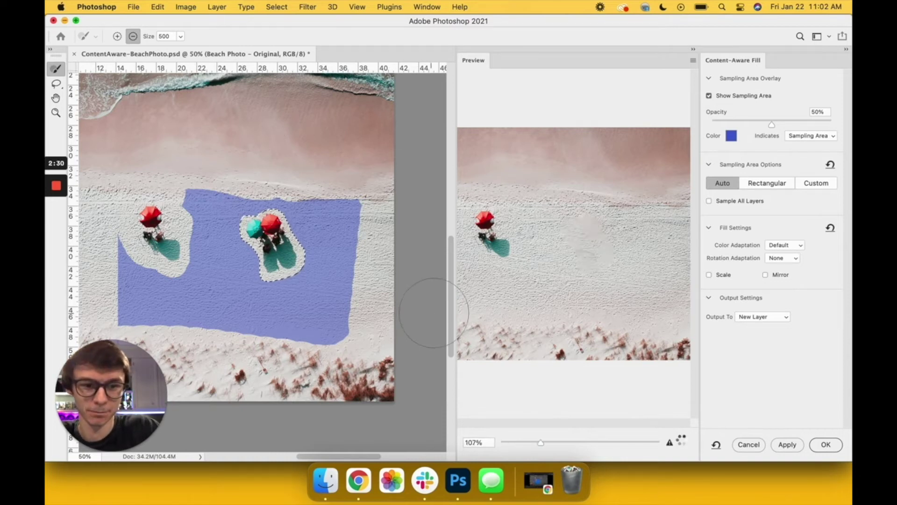
pyautogui.moveTo(261, 330)
pyautogui.mouseDown()
pyautogui.moveTo(341, 336)
pyautogui.moveTo(261, 341)
pyautogui.mouseUp()
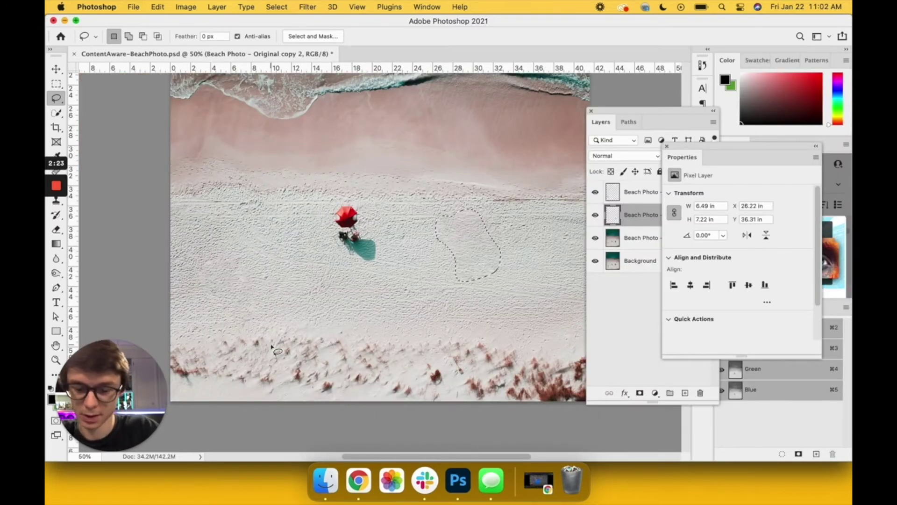
pyautogui.click(271, 347)
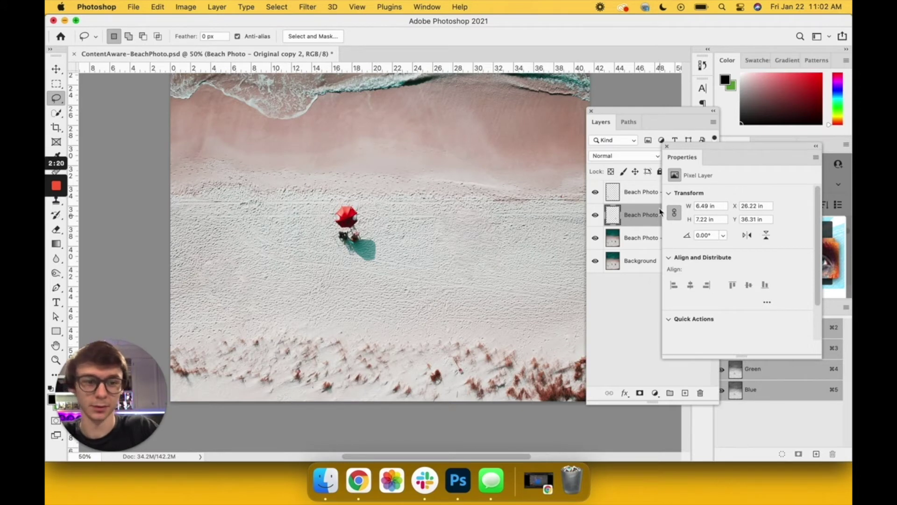
# Compare the beach with and without both fill layers by toggling the visibility of Beach Photo - Original copy and copy 2
pyautogui.click(628, 121)
pyautogui.click(601, 122)
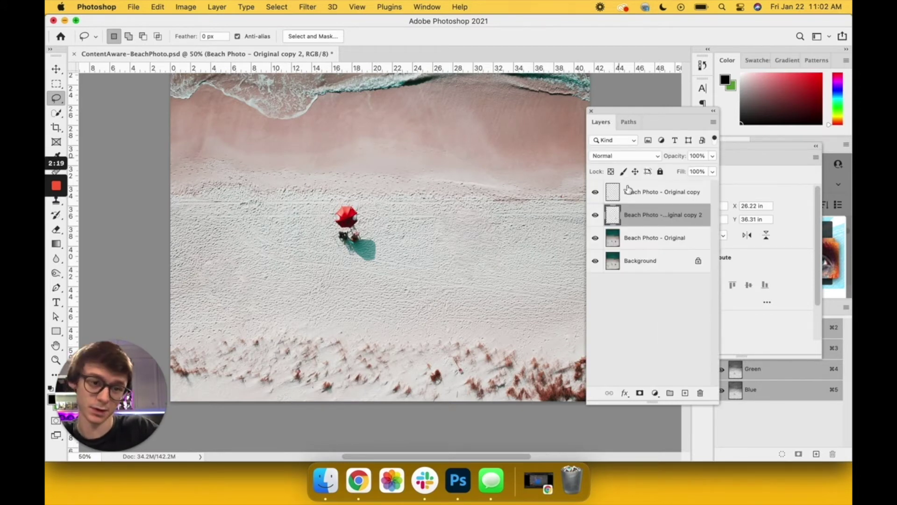
pyautogui.click(595, 193)
pyautogui.click(596, 215)
pyautogui.click(595, 214)
pyautogui.click(595, 192)
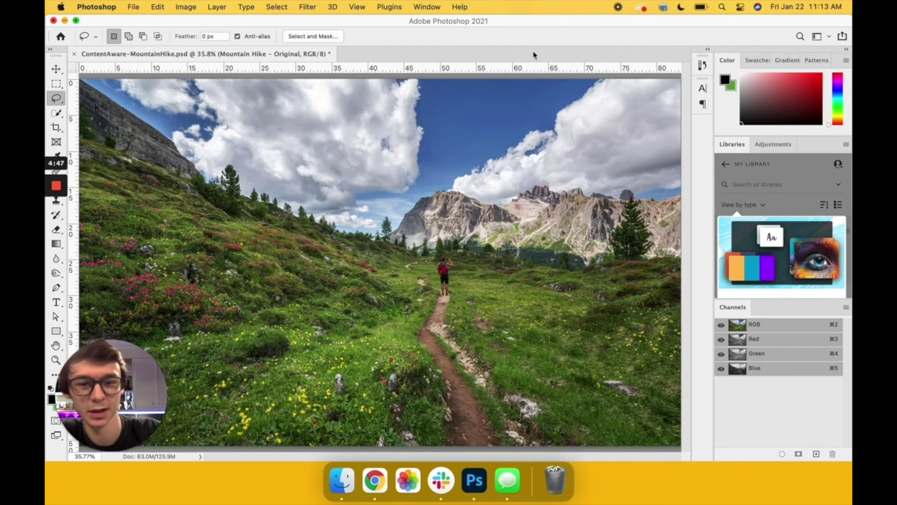
# Outline the hiker with the red backpack on the Mountain Hike - Original layer with the Lasso and open Content-Aware Fill
pyautogui.press('F7')
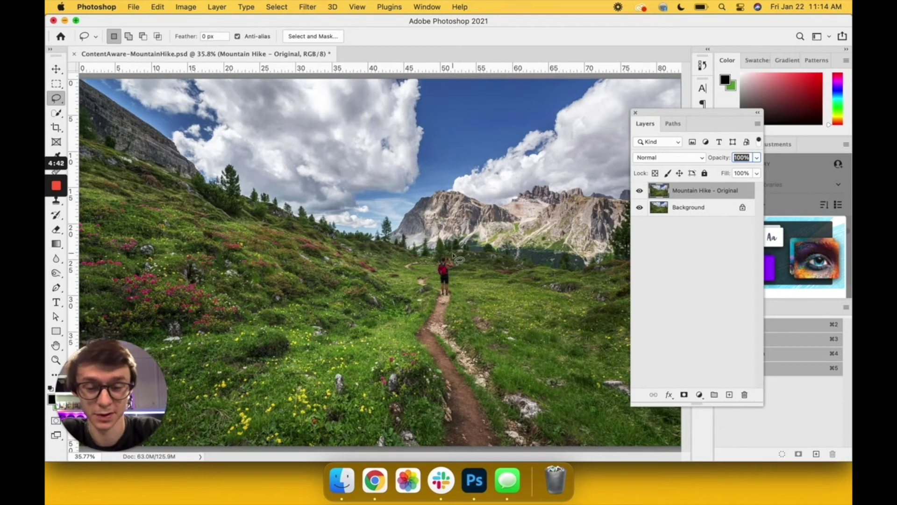
pyautogui.scroll(2, 453, 255)
pyautogui.scroll(5, 453, 256)
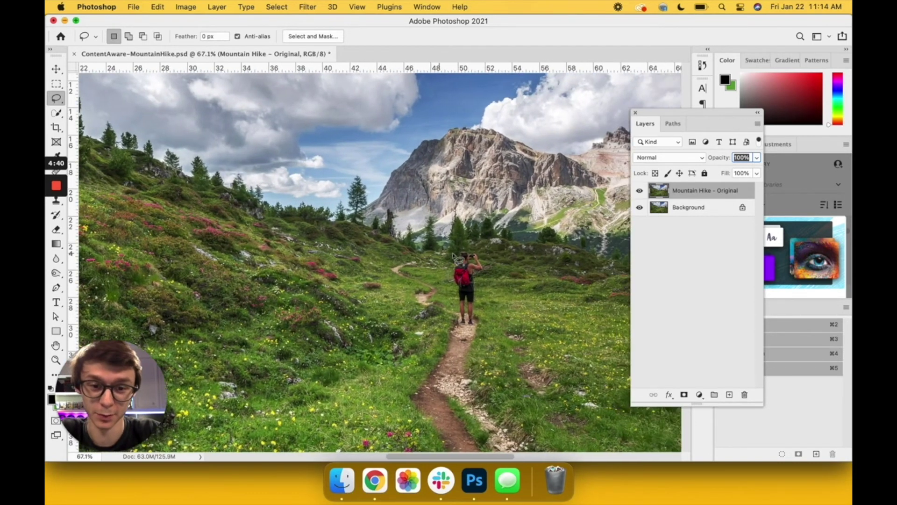
pyautogui.scroll(2, 453, 256)
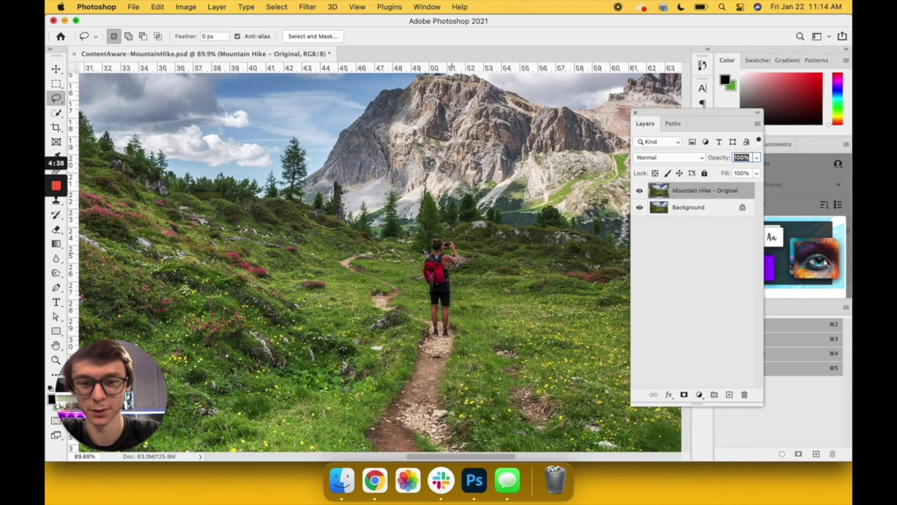
pyautogui.scroll(2, 460, 260)
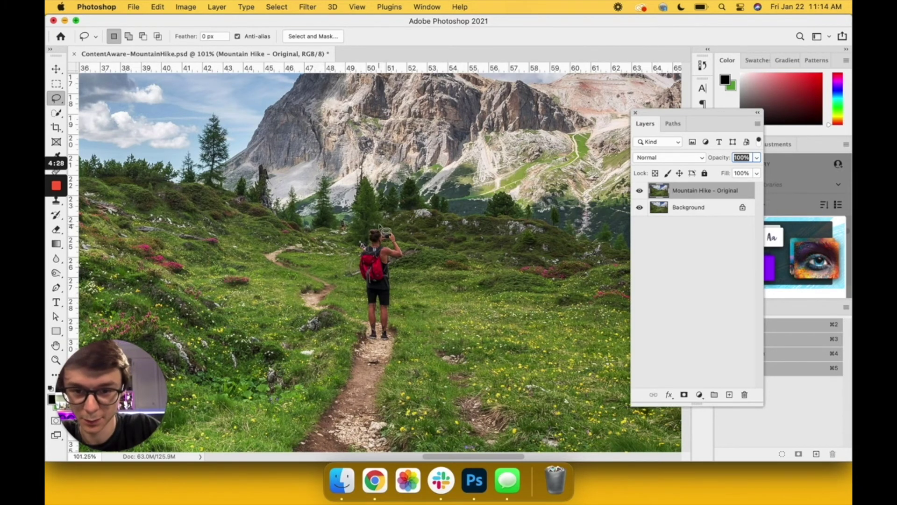
pyautogui.moveTo(370, 228)
pyautogui.mouseDown()
pyautogui.moveTo(355, 262)
pyautogui.moveTo(364, 334)
pyautogui.moveTo(388, 352)
pyautogui.moveTo(399, 340)
pyautogui.moveTo(396, 266)
pyautogui.moveTo(407, 256)
pyautogui.moveTo(377, 225)
pyautogui.mouseUp()
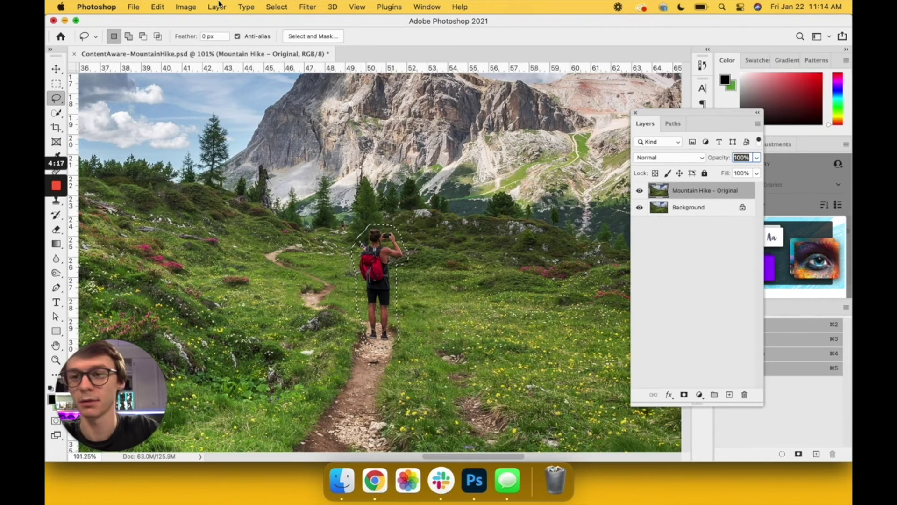
pyautogui.click(158, 7)
pyautogui.click(209, 197)
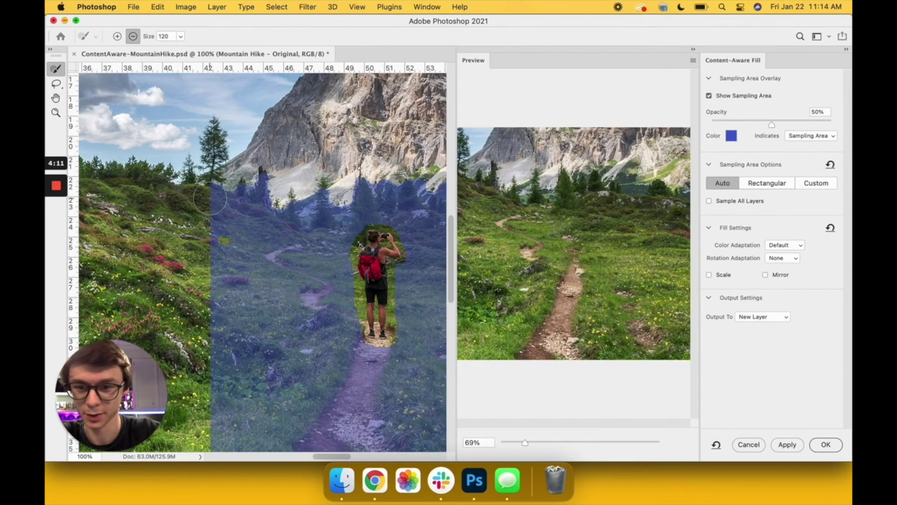
# Exclude the trees and mountain base above the hiker from the sampling area with a brush of size 175
pyautogui.press('super+minus')
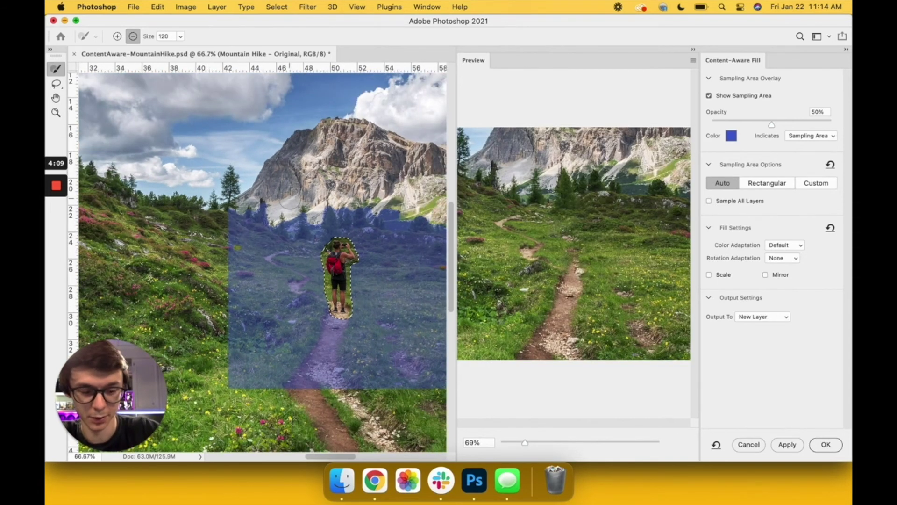
pyautogui.press('super+plus')
pyautogui.press('super+minus')
pyautogui.press('super+minus')
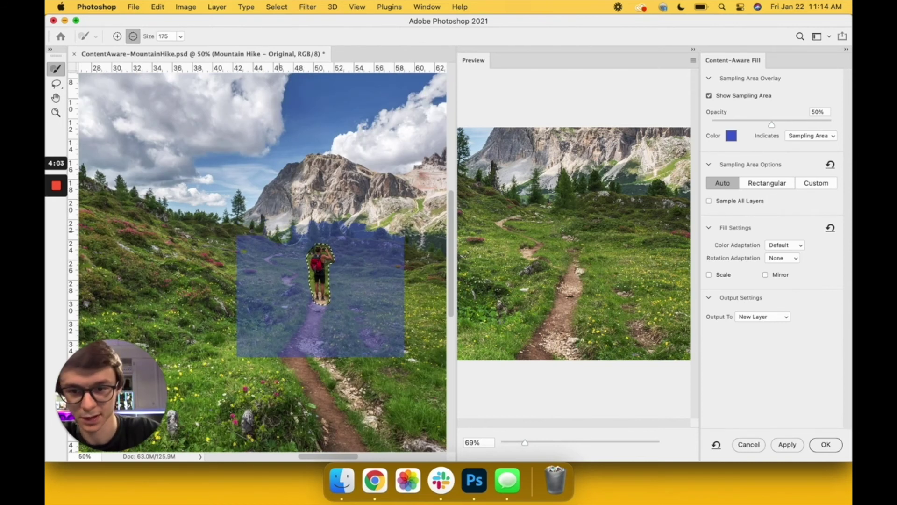
pyautogui.moveTo(340, 231)
pyautogui.mouseDown()
pyautogui.moveTo(402, 239)
pyautogui.moveTo(383, 235)
pyautogui.mouseUp()
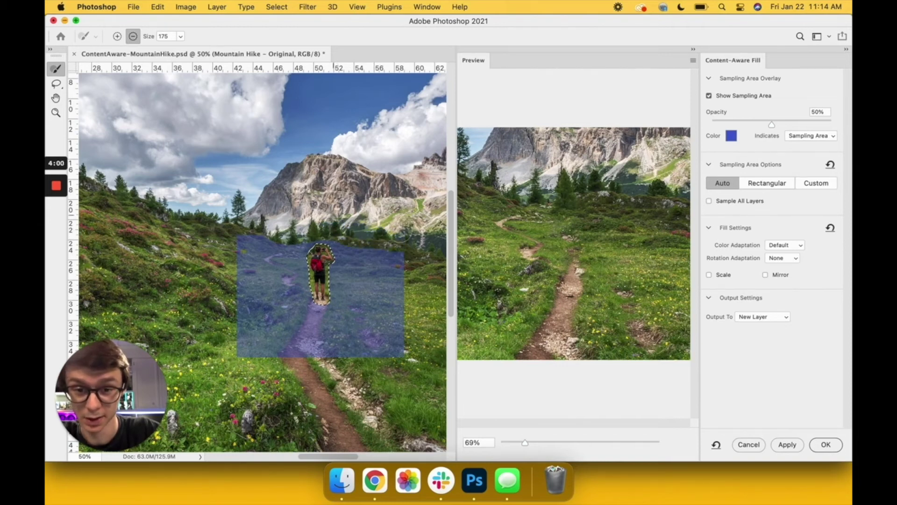
# Exclude the outer grass and corners on both sides of the hiker from sampling, enlarging the brush to 250
pyautogui.moveTo(406, 252); pyautogui.dragTo(406, 276)
pyautogui.press(']')
pyautogui.press(']')
pyautogui.moveTo(394, 332)
pyautogui.mouseDown()
pyautogui.moveTo(340, 348)
pyautogui.moveTo(402, 355)
pyautogui.mouseUp()
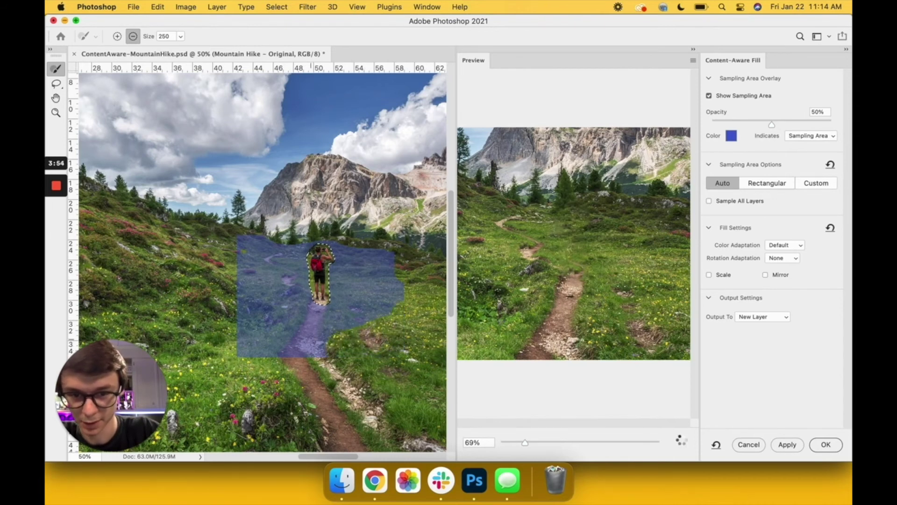
pyautogui.moveTo(280, 376); pyautogui.dragTo(240, 349)
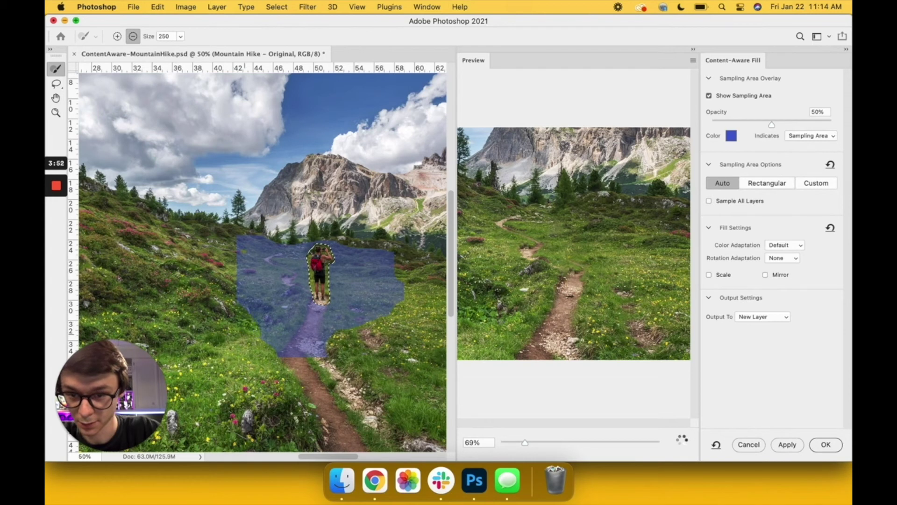
pyautogui.moveTo(240, 259)
pyautogui.mouseDown()
pyautogui.moveTo(245, 236)
pyautogui.moveTo(262, 240)
pyautogui.mouseUp()
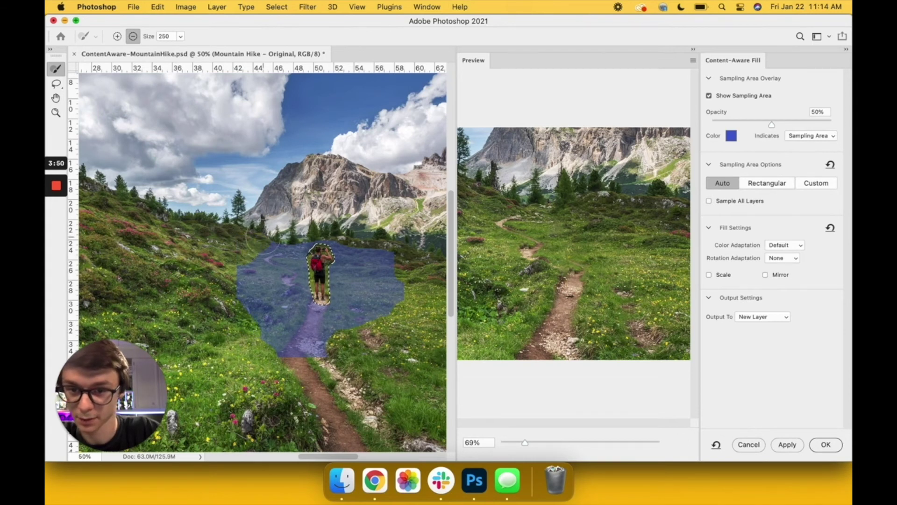
pyautogui.moveTo(406, 286); pyautogui.dragTo(426, 343)
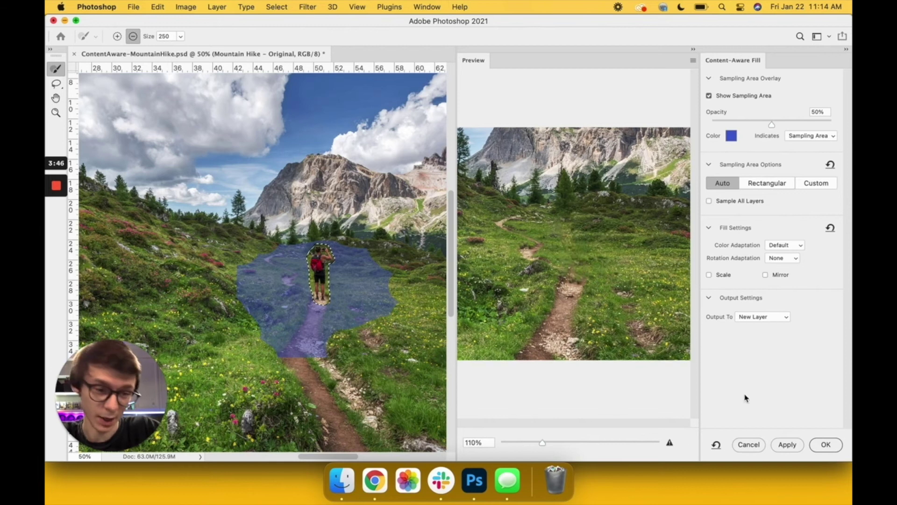
# Output the hiker's fill to a new layer and deselect
pyautogui.click(825, 444)
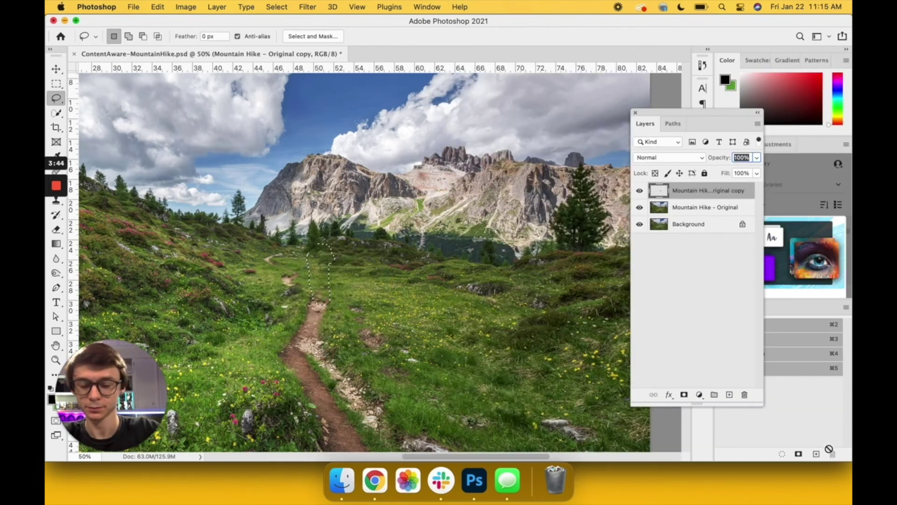
pyautogui.press('super+d')
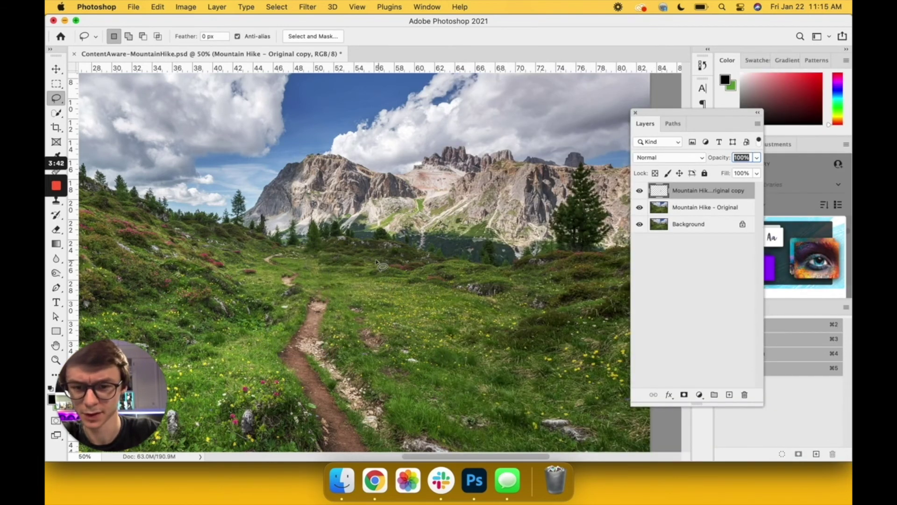
pyautogui.press('super+0')
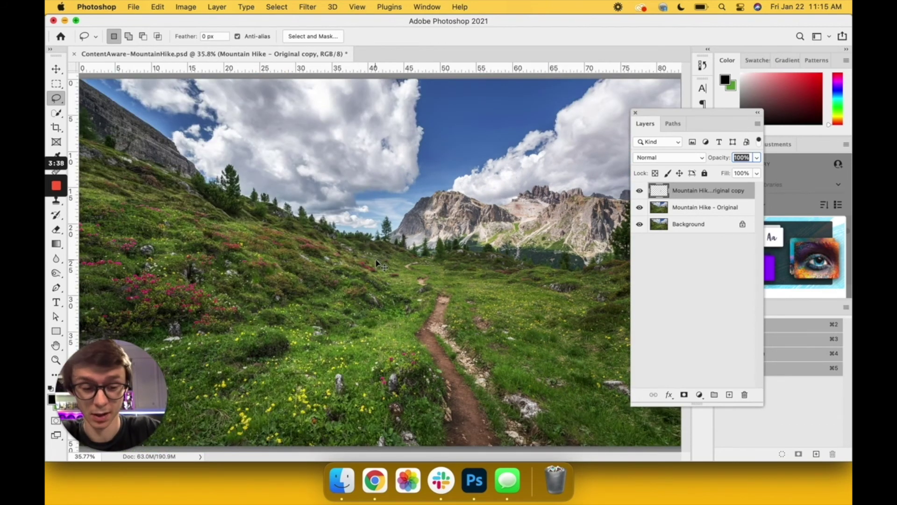
# Examine the distant trail between the trees up close and toggle the visibility of the Mountain Hike - Original copy layer to compare
pyautogui.press('super+plus')
pyautogui.press('super+plus')
pyautogui.press('super+plus')
pyautogui.press('super+plus')
pyautogui.press('super+plus')
pyautogui.press('super+plus')
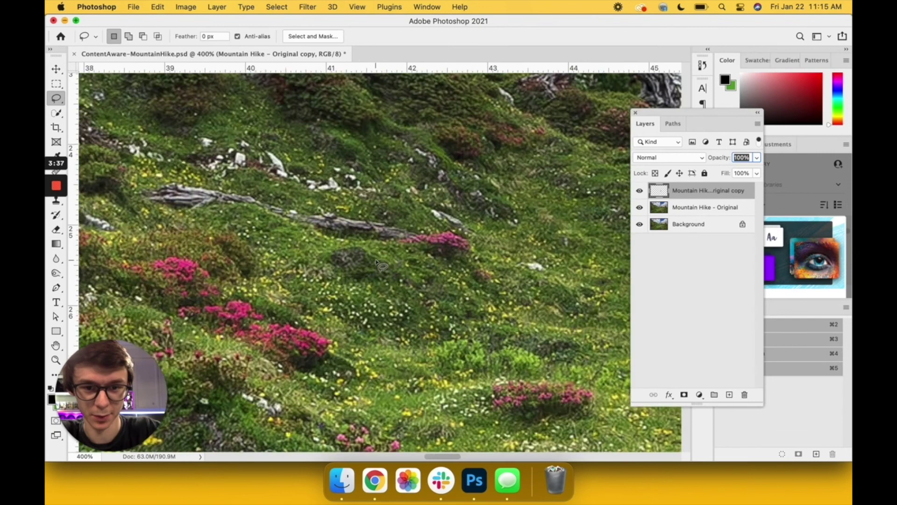
pyautogui.hscroll(-20, 376, 262)
pyautogui.scroll(-5, 376, 262)
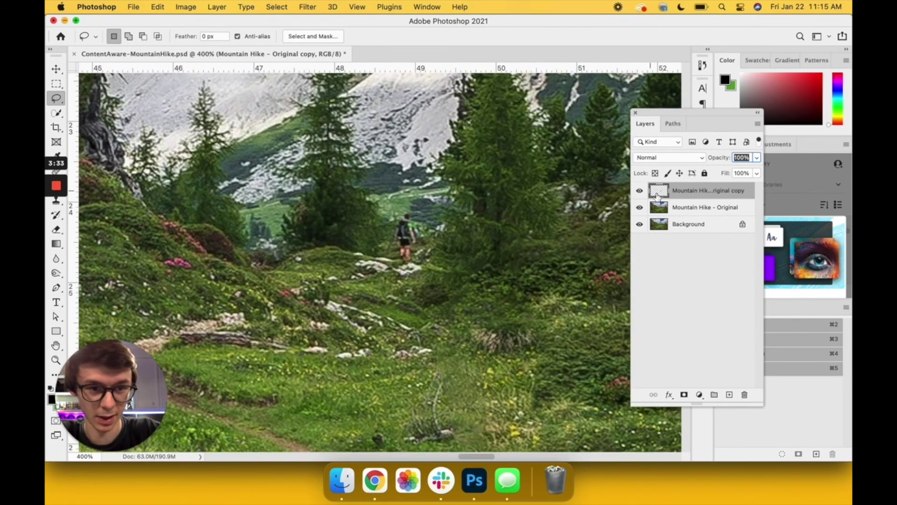
pyautogui.click(693, 210)
pyautogui.click(693, 194)
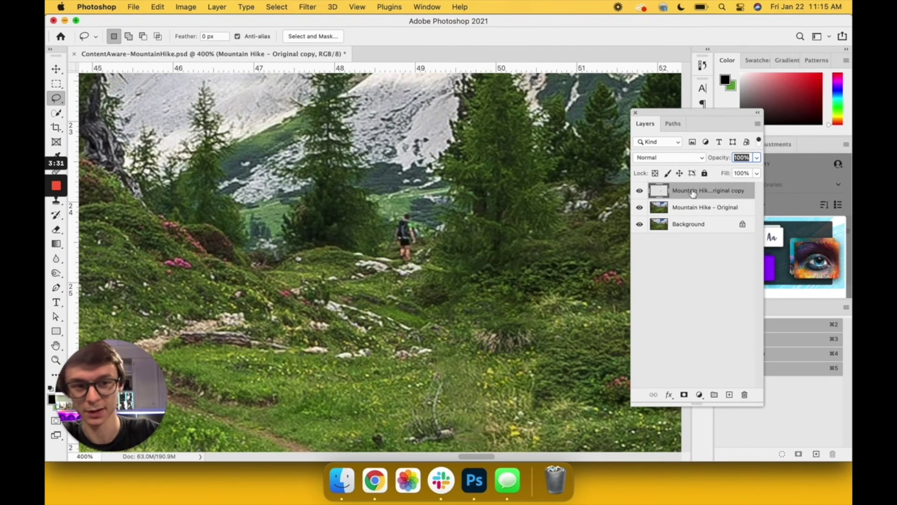
pyautogui.click(688, 211)
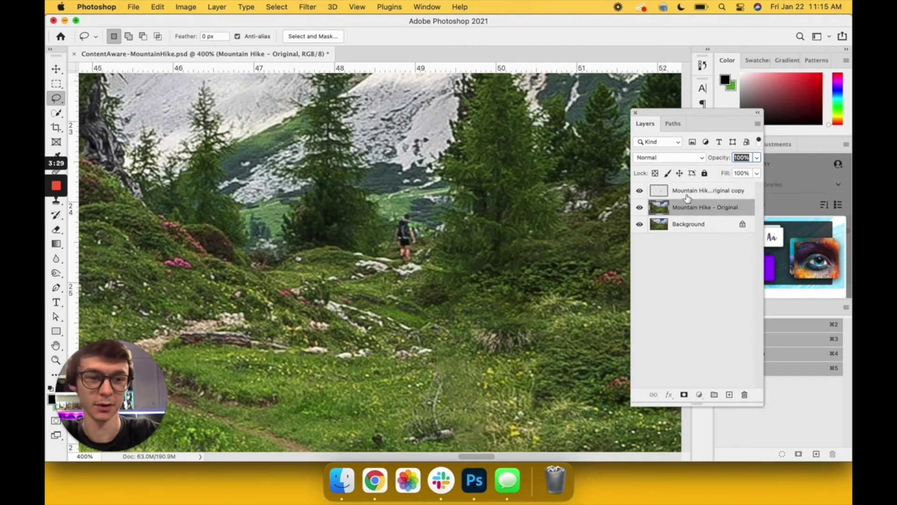
pyautogui.click(677, 196)
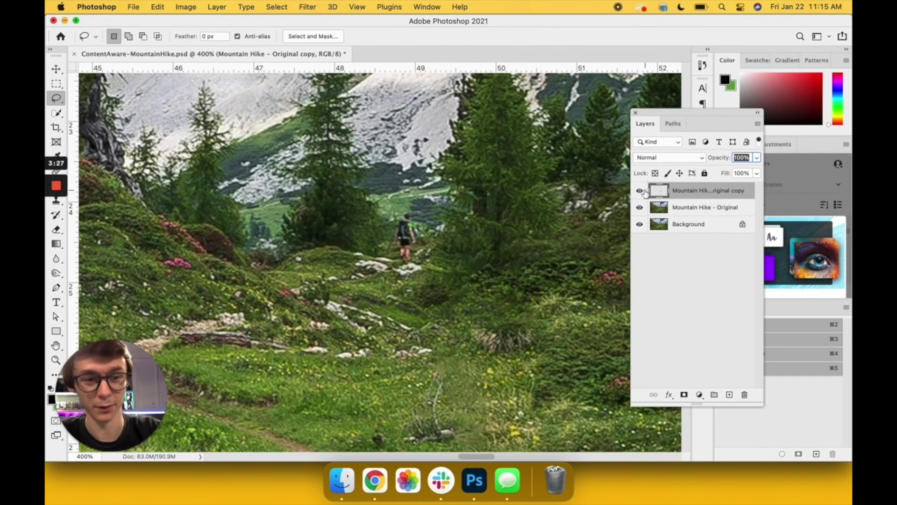
pyautogui.click(639, 191)
pyautogui.click(640, 190)
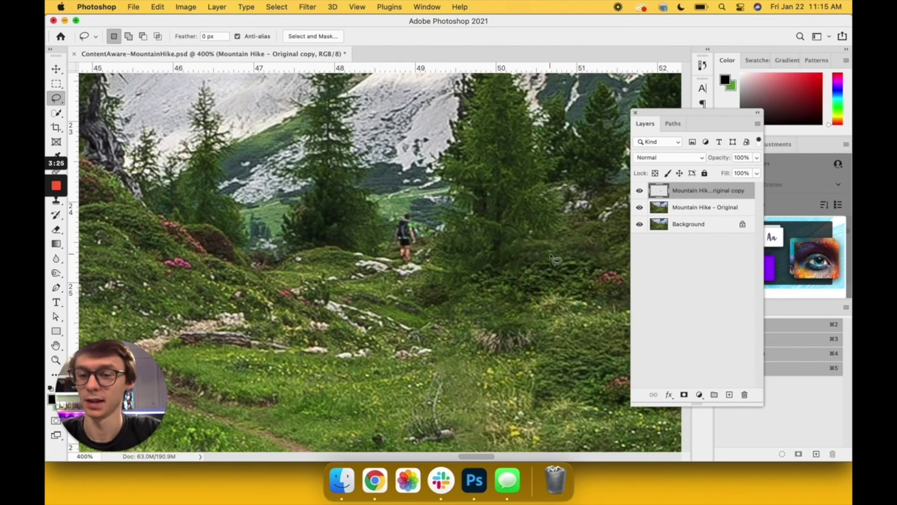
# Outline the small distant hiker on the Mountain Hike - Original layer with the Lasso and open Content-Aware Fill
pyautogui.click(681, 209)
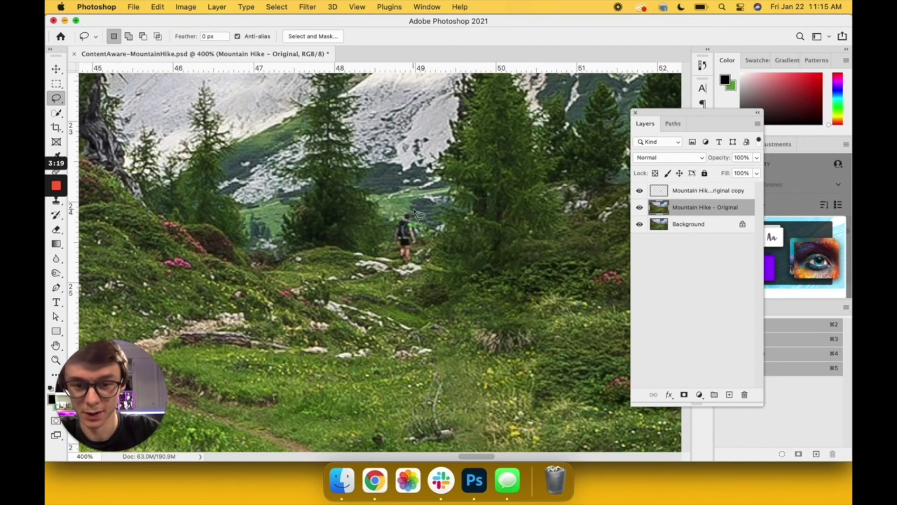
pyautogui.moveTo(409, 209)
pyautogui.mouseDown()
pyautogui.moveTo(392, 221)
pyautogui.moveTo(390, 248)
pyautogui.moveTo(391, 270)
pyautogui.moveTo(407, 279)
pyautogui.moveTo(431, 239)
pyautogui.moveTo(430, 223)
pyautogui.moveTo(411, 210)
pyautogui.mouseUp()
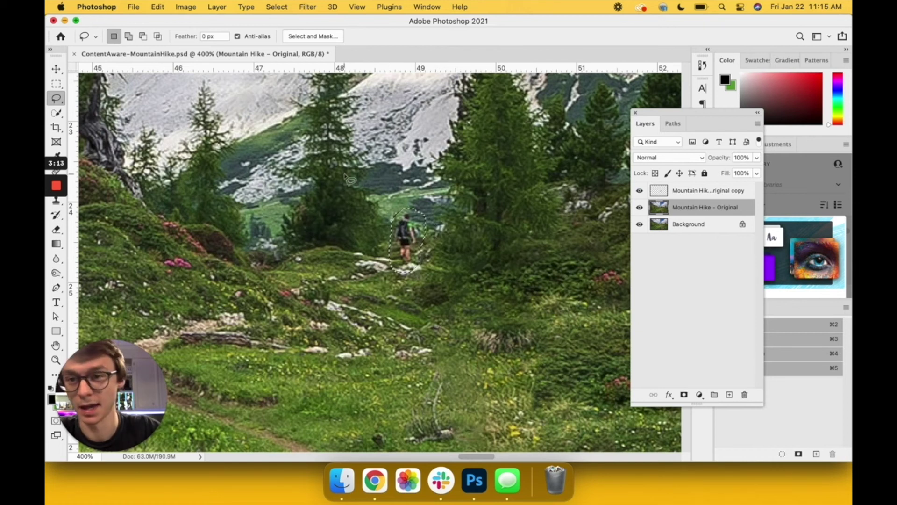
pyautogui.click(157, 7)
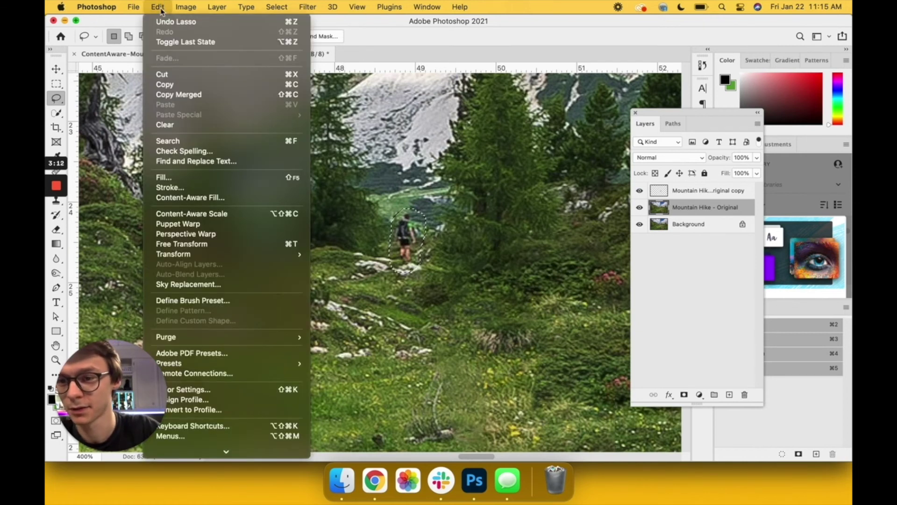
pyautogui.click(215, 195)
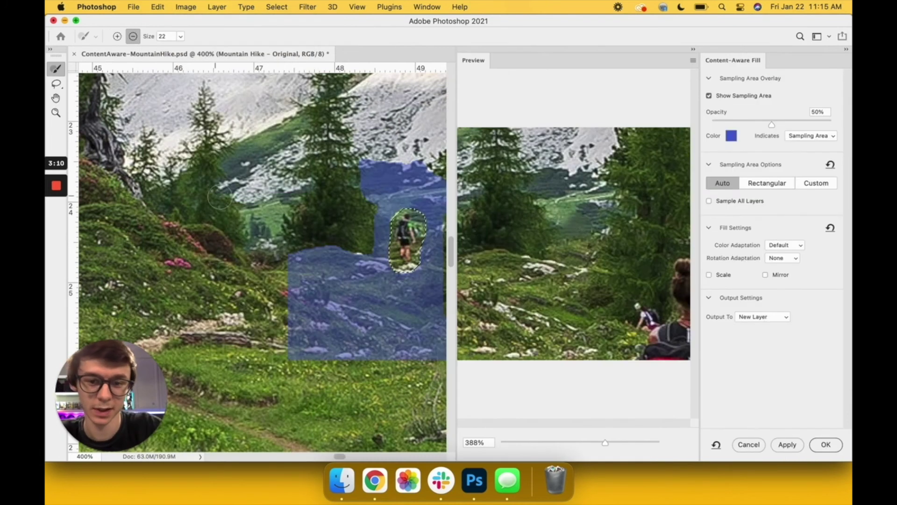
# Exclude the mountain slope, trees and outer grass from sampling, enlarging the brush to 30, and output the distant hiker's fill to a new layer
pyautogui.moveTo(367, 157)
pyautogui.mouseDown()
pyautogui.moveTo(433, 182)
pyautogui.moveTo(437, 193)
pyautogui.moveTo(394, 206)
pyautogui.moveTo(303, 186)
pyautogui.moveTo(342, 167)
pyautogui.moveTo(320, 190)
pyautogui.moveTo(328, 188)
pyautogui.mouseUp()
pyautogui.hscroll(4, 414, 188)
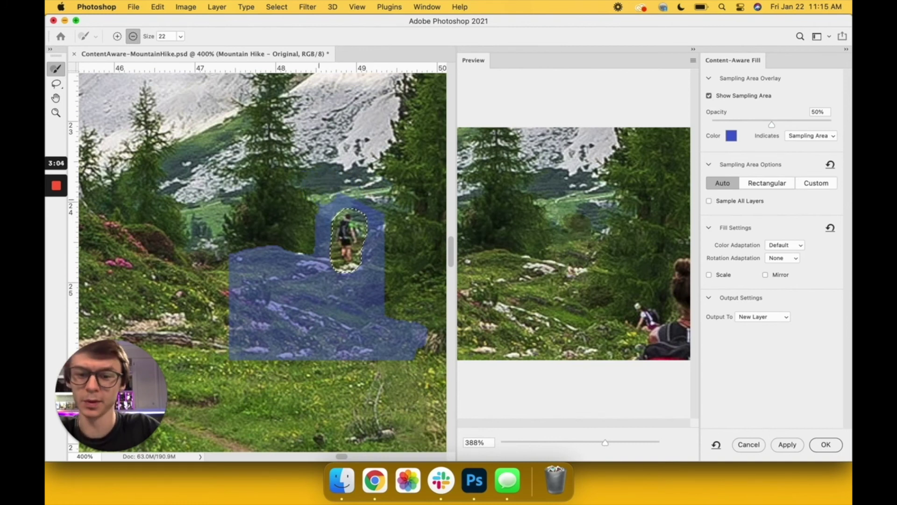
pyautogui.moveTo(225, 313)
pyautogui.mouseDown()
pyautogui.moveTo(261, 340)
pyautogui.moveTo(299, 349)
pyautogui.mouseUp()
pyautogui.moveTo(233, 348)
pyautogui.mouseDown()
pyautogui.moveTo(346, 357)
pyautogui.moveTo(420, 334)
pyautogui.moveTo(336, 341)
pyautogui.moveTo(232, 288)
pyautogui.moveTo(248, 261)
pyautogui.moveTo(255, 285)
pyautogui.moveTo(257, 238)
pyautogui.mouseUp()
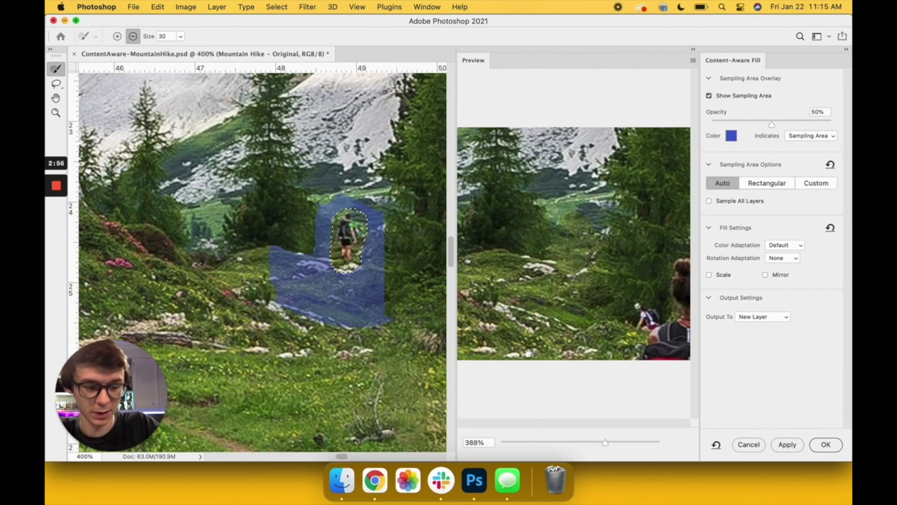
pyautogui.press('Return')
pyautogui.press('super+0')
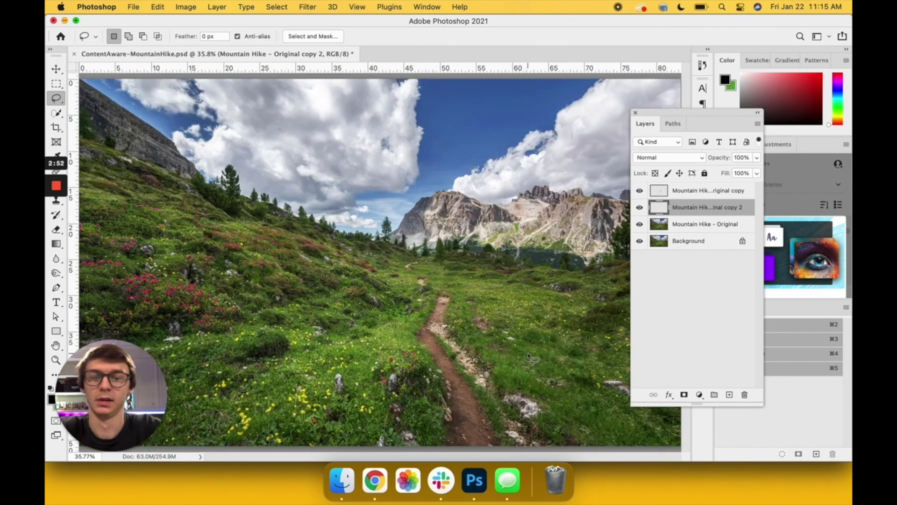